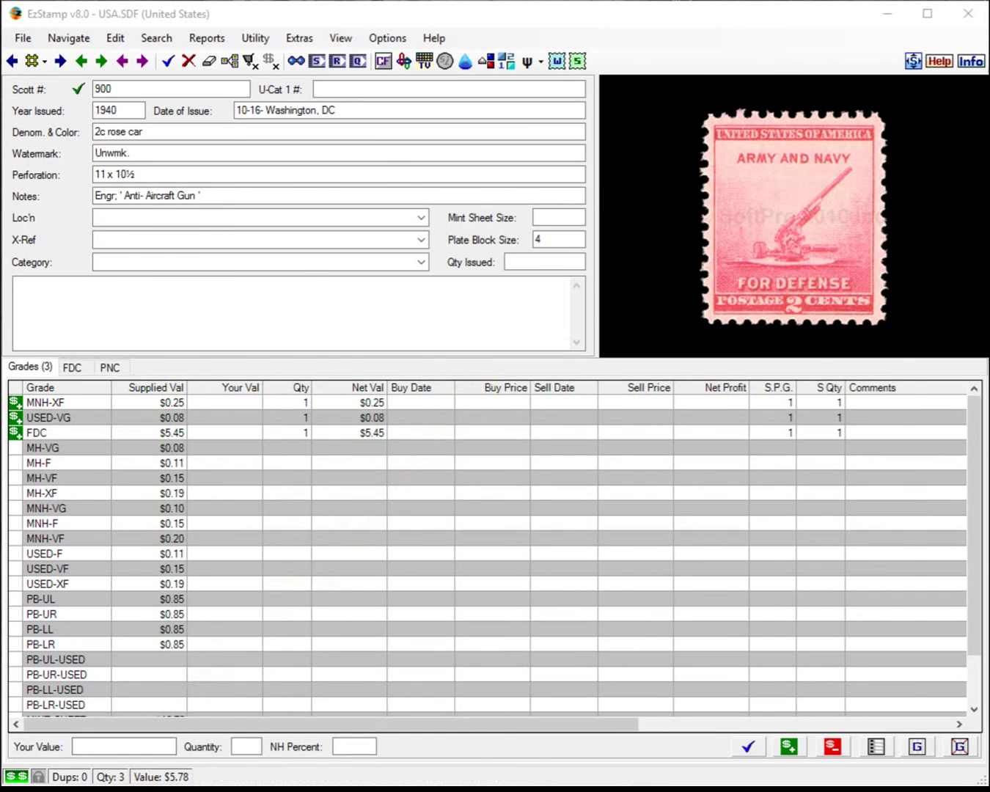
Step: Look through the stock first day cover folder and the UFDC scanned covers, then return to the stamp record
{"action": "left_click", "coordinate": [74, 788]}
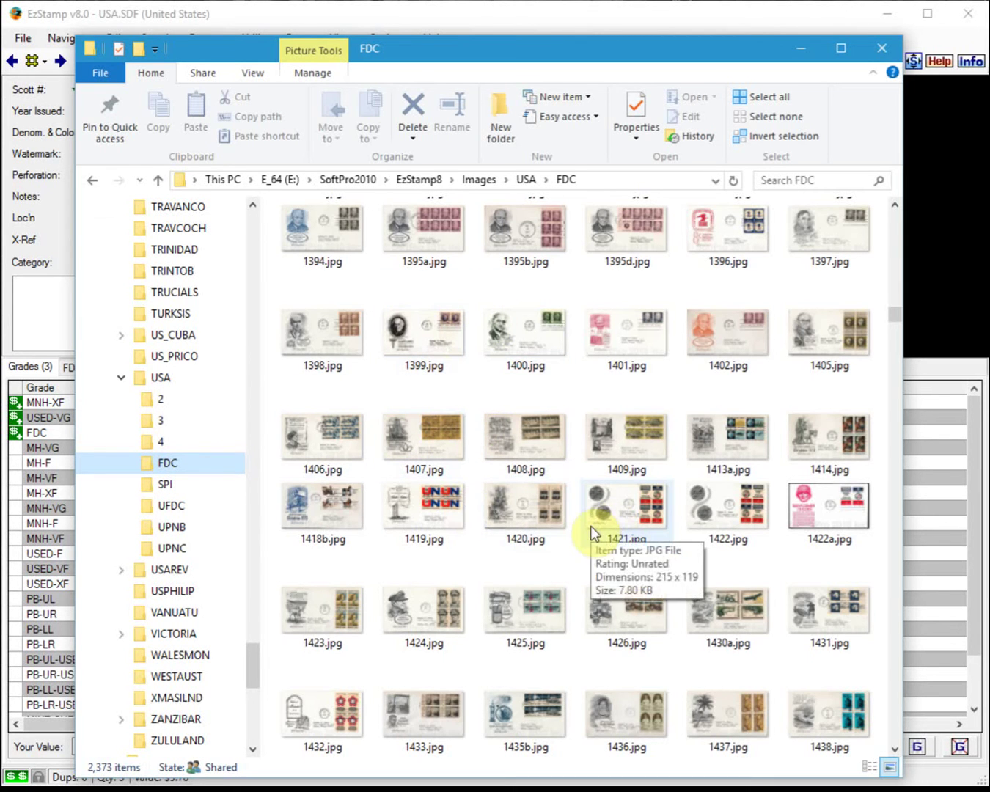
{"action": "left_click", "coordinate": [173, 511]}
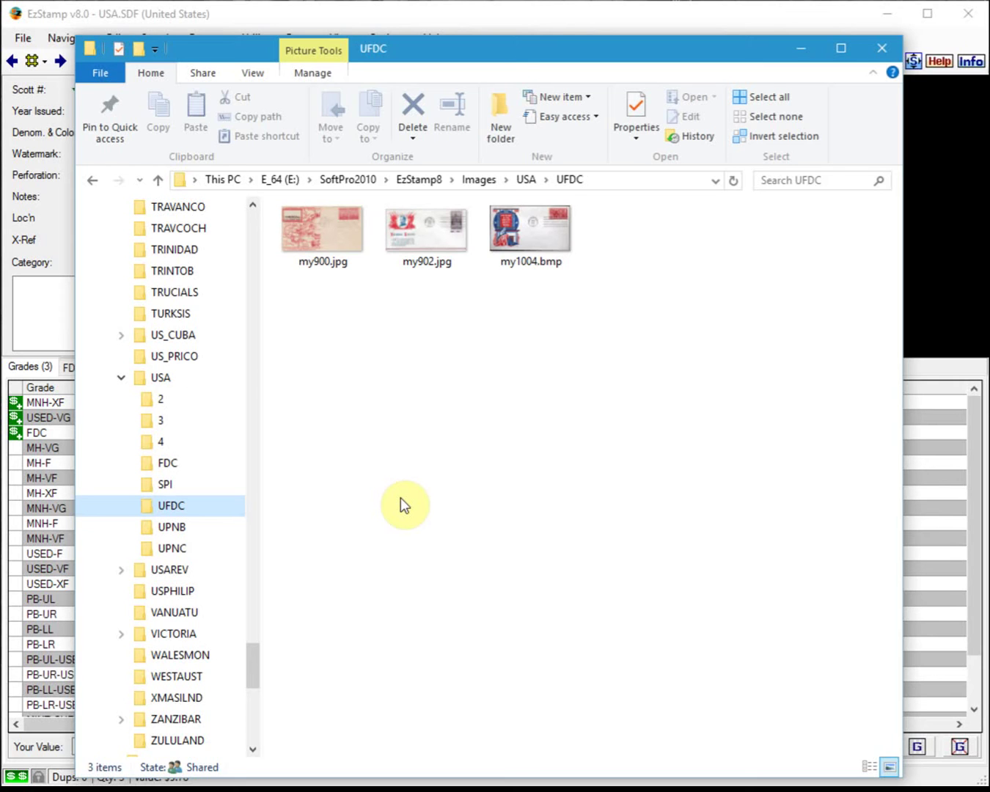
{"action": "left_click", "coordinate": [802, 49]}
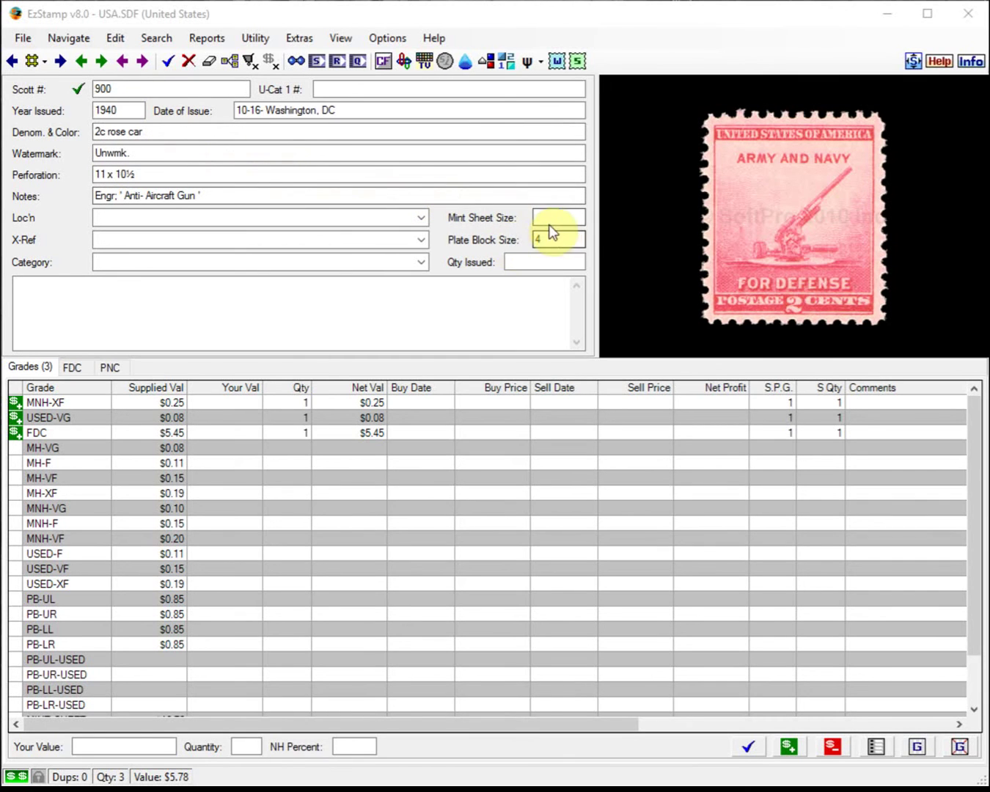
Step: Bring up Scott 900's image links with the FDC Image slot selected
{"action": "double_click", "coordinate": [741, 216]}
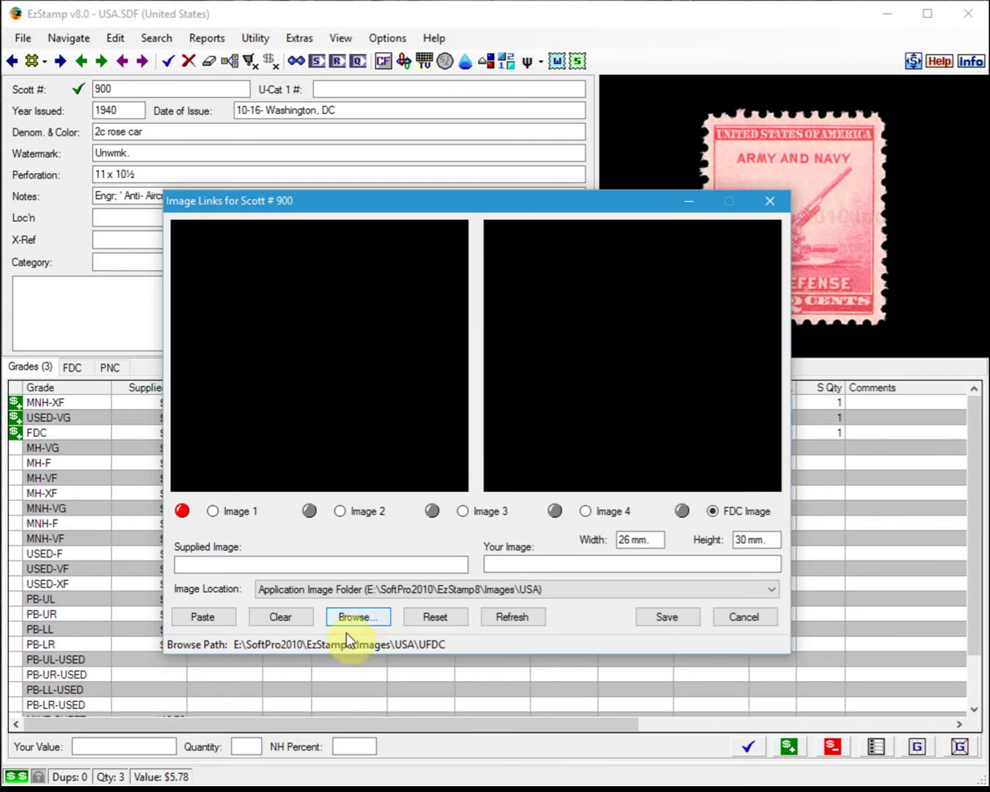
{"action": "left_click", "coordinate": [729, 512]}
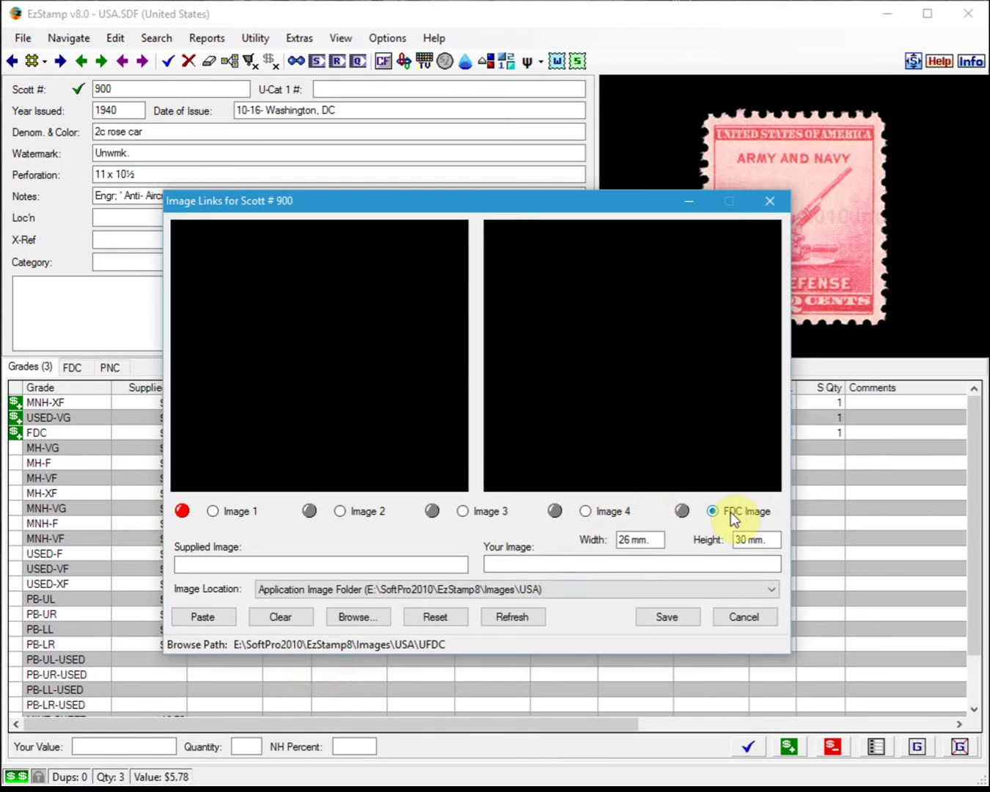
{"action": "left_click", "coordinate": [213, 510]}
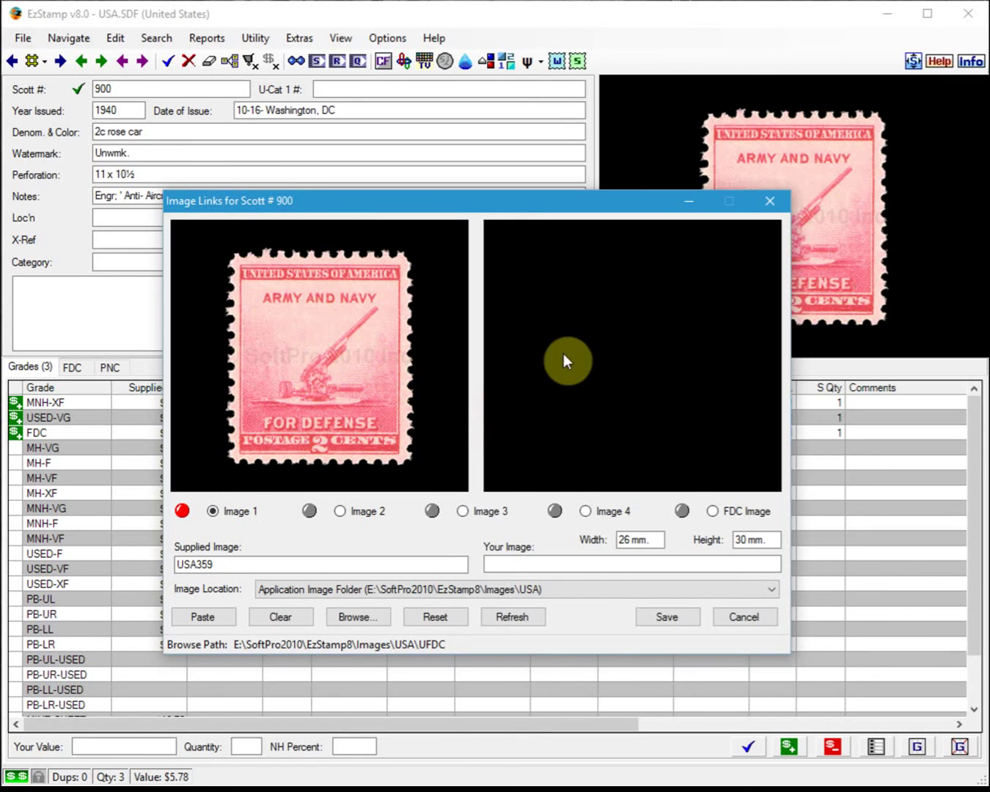
{"action": "left_click", "coordinate": [713, 512]}
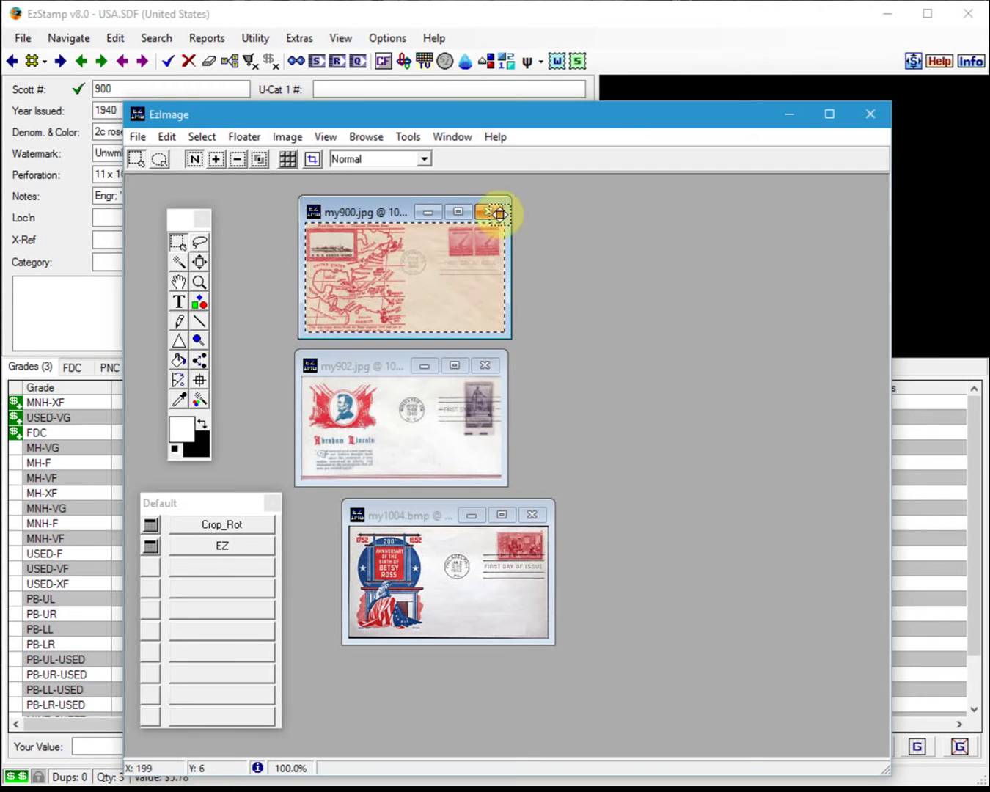
Step: Return from EzImage to the Scott 900 Image Links dialog
{"action": "left_click", "coordinate": [647, 42]}
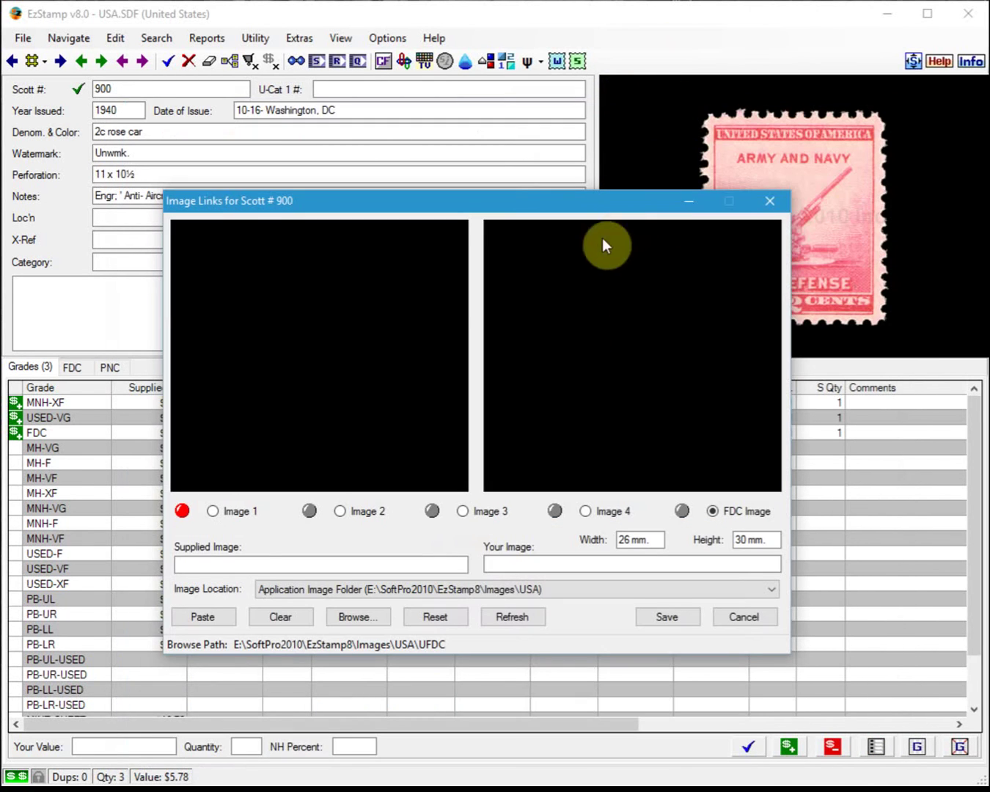
{"action": "left_click", "coordinate": [209, 617]}
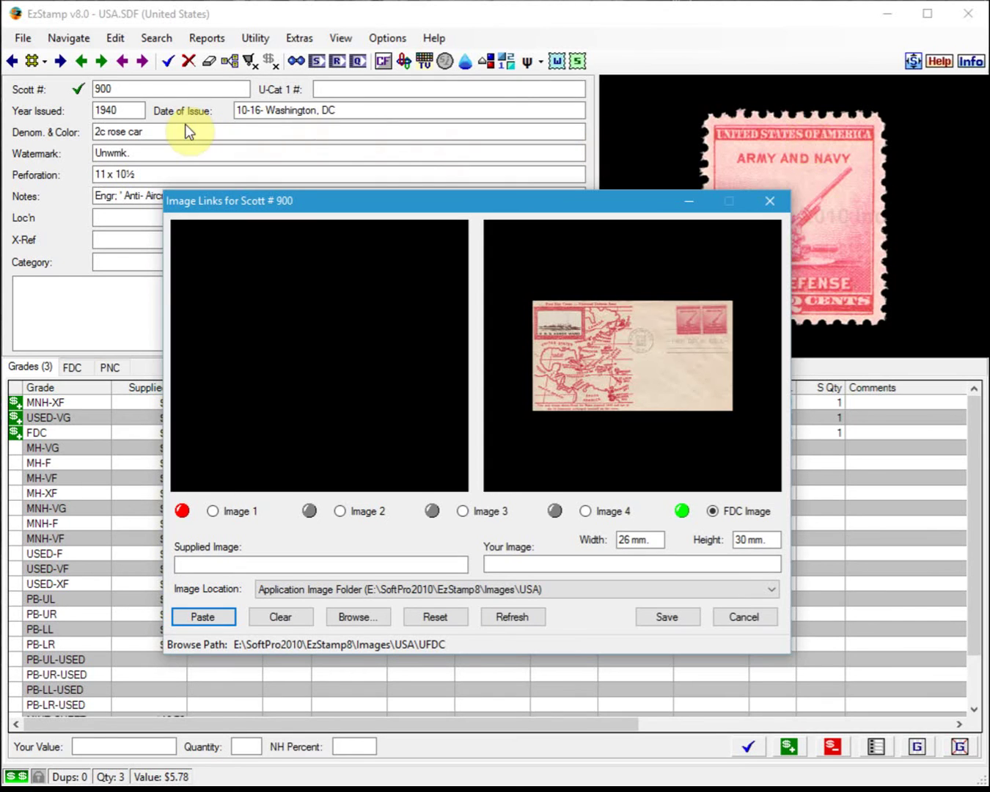
{"action": "left_click", "coordinate": [496, 564]}
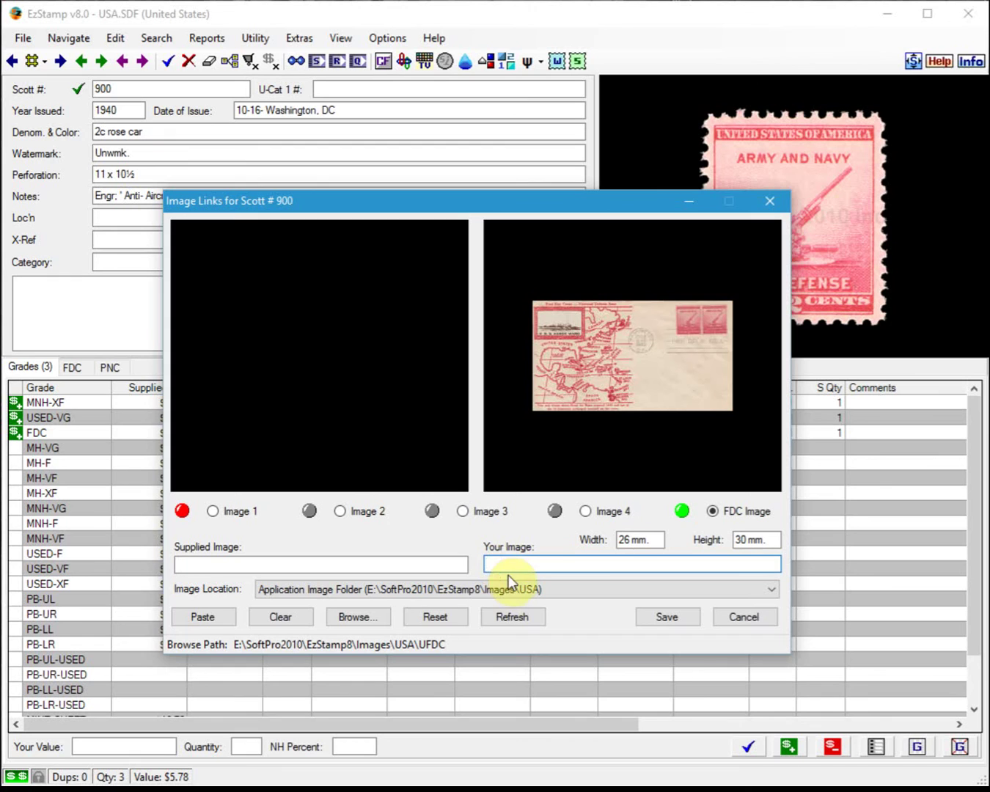
{"action": "type", "text": "my900"}
{"action": "left_click", "coordinate": [283, 617]}
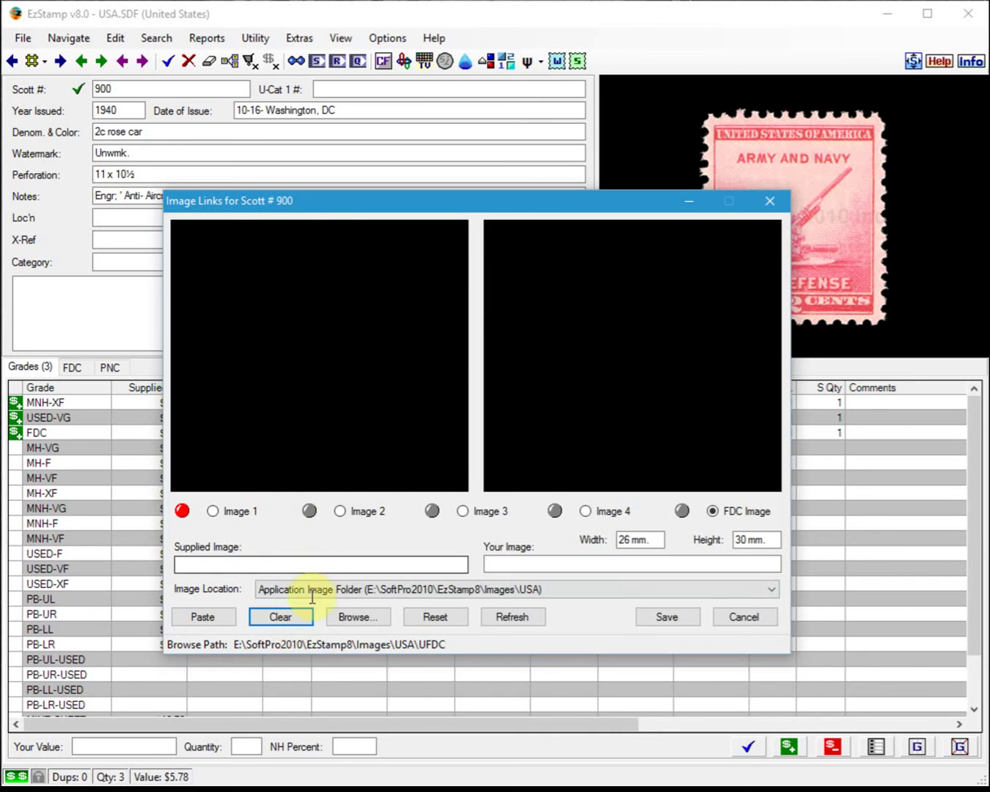
Step: Switch the image browser's folder to Images\USA\UFDC
{"action": "left_click", "coordinate": [352, 618]}
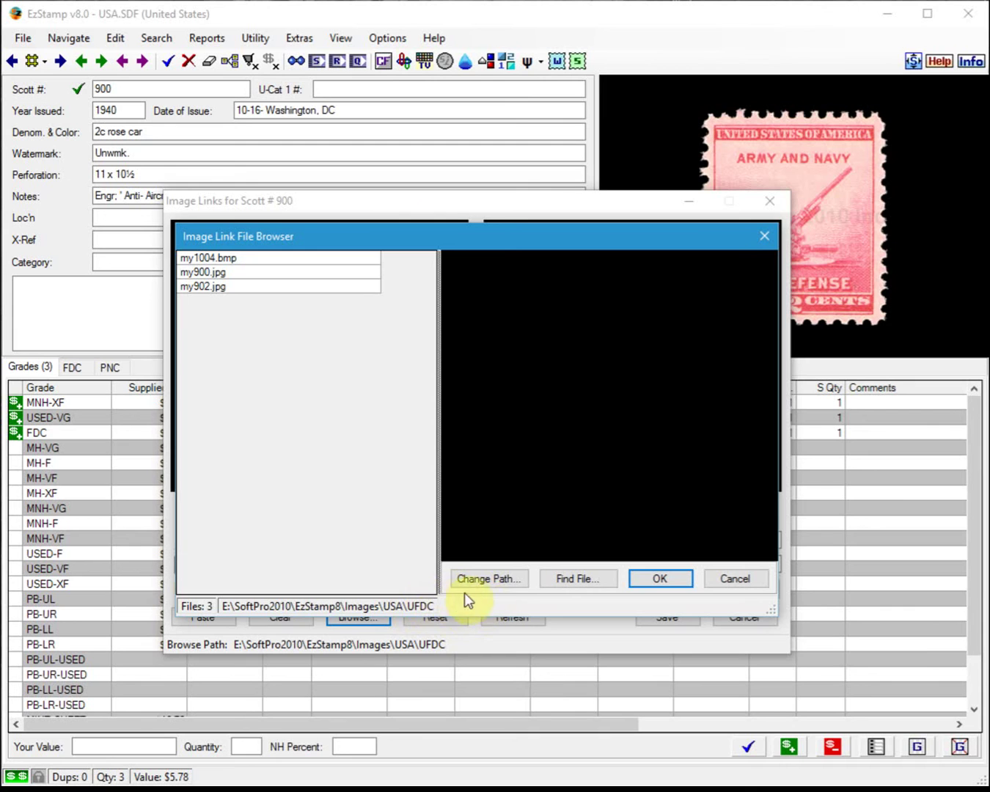
{"action": "left_click", "coordinate": [483, 579]}
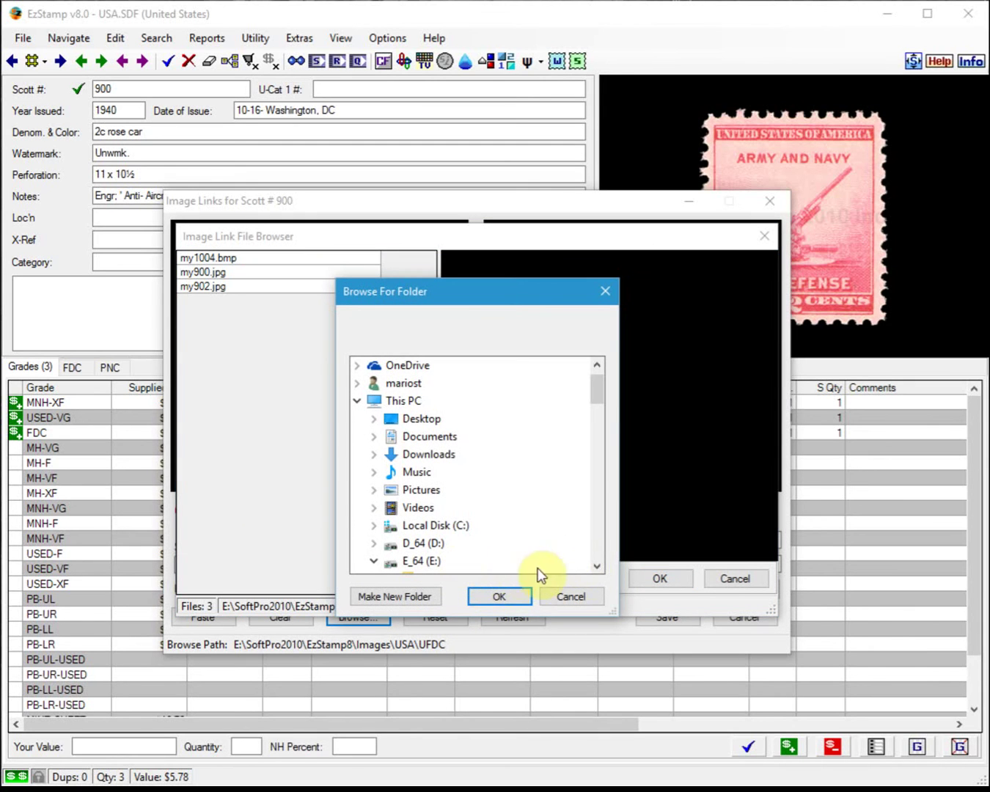
{"action": "left_click", "coordinate": [594, 547]}
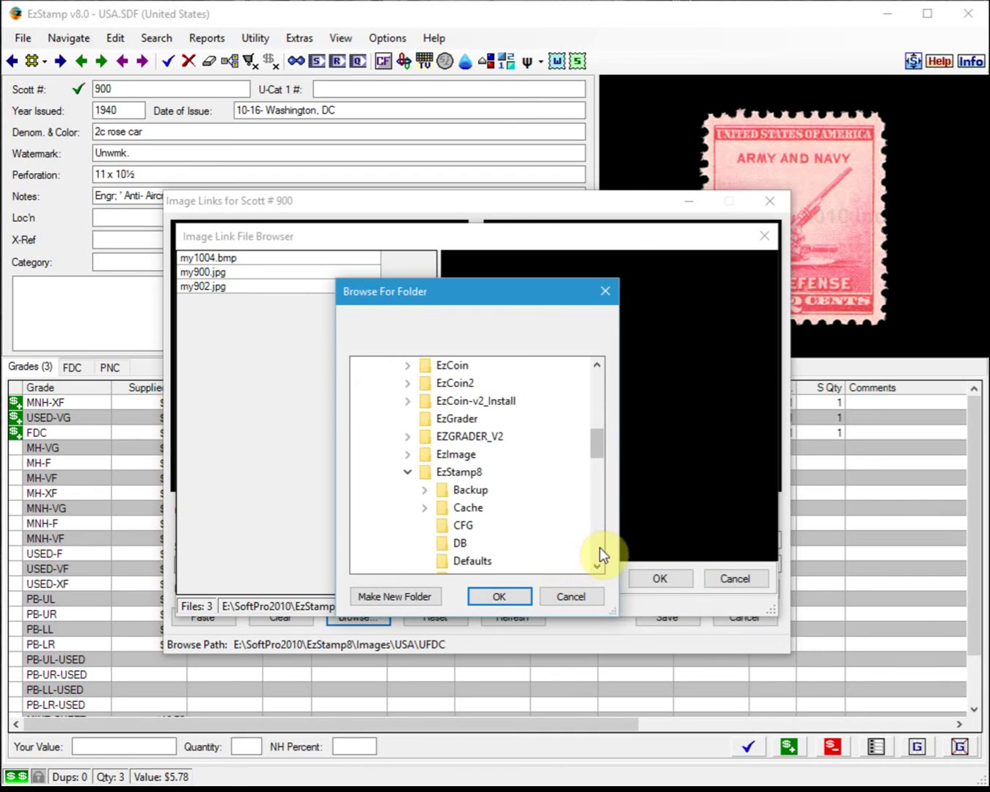
{"action": "left_click", "coordinate": [596, 566]}
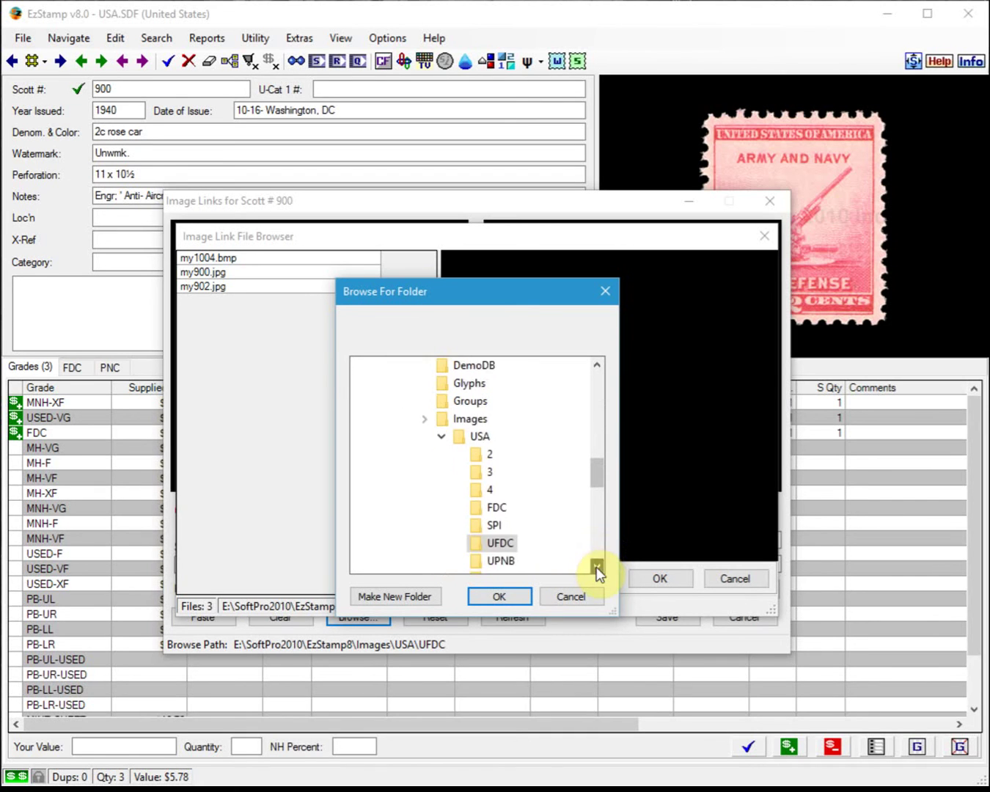
{"action": "left_click", "coordinate": [596, 566]}
{"action": "left_click", "coordinate": [596, 566]}
{"action": "left_click", "coordinate": [595, 567]}
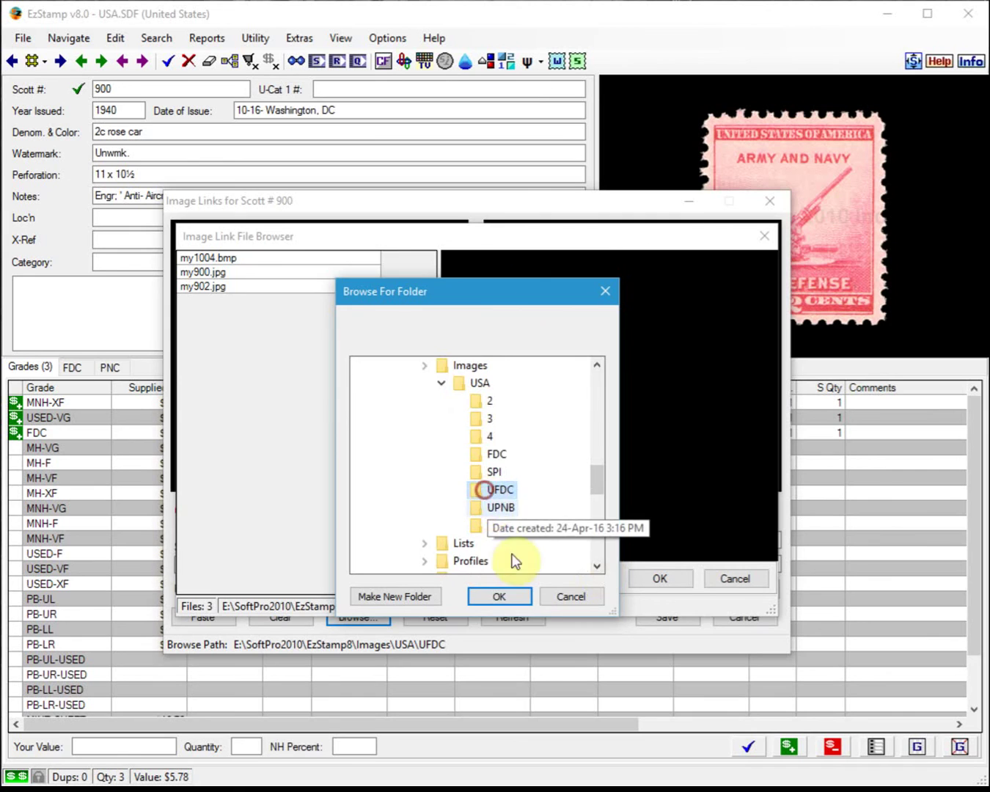
{"action": "left_click", "coordinate": [501, 596]}
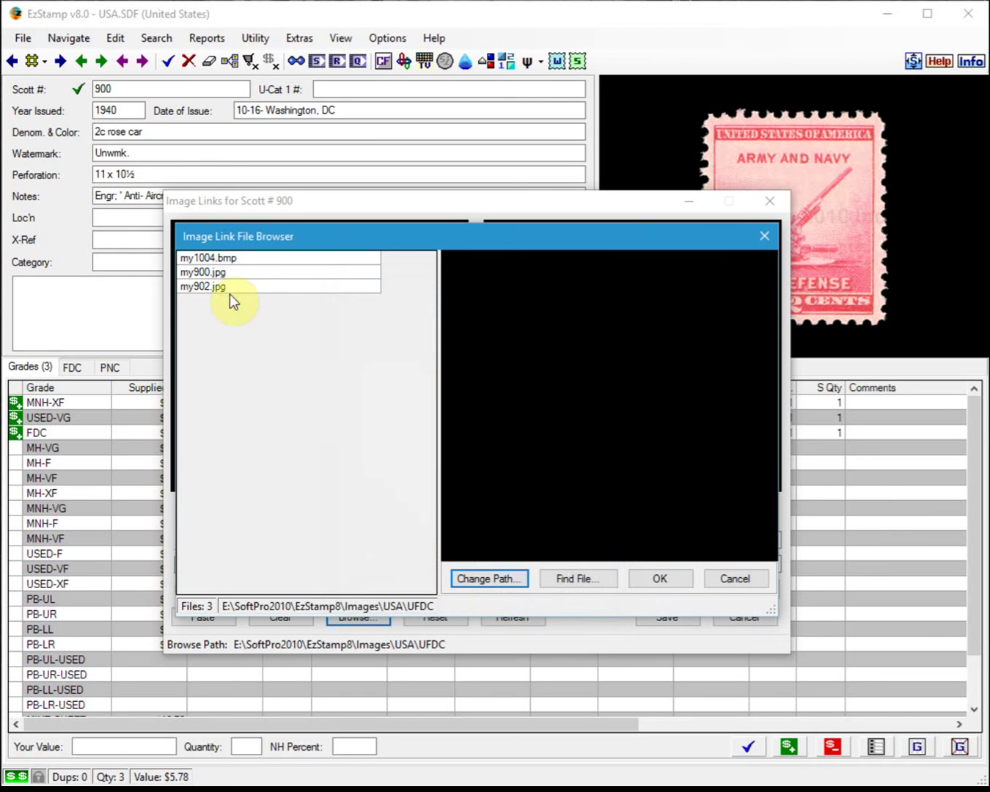
Step: Select my900.jpg and save it as Scott 900's FDC image link
{"action": "left_click", "coordinate": [190, 274]}
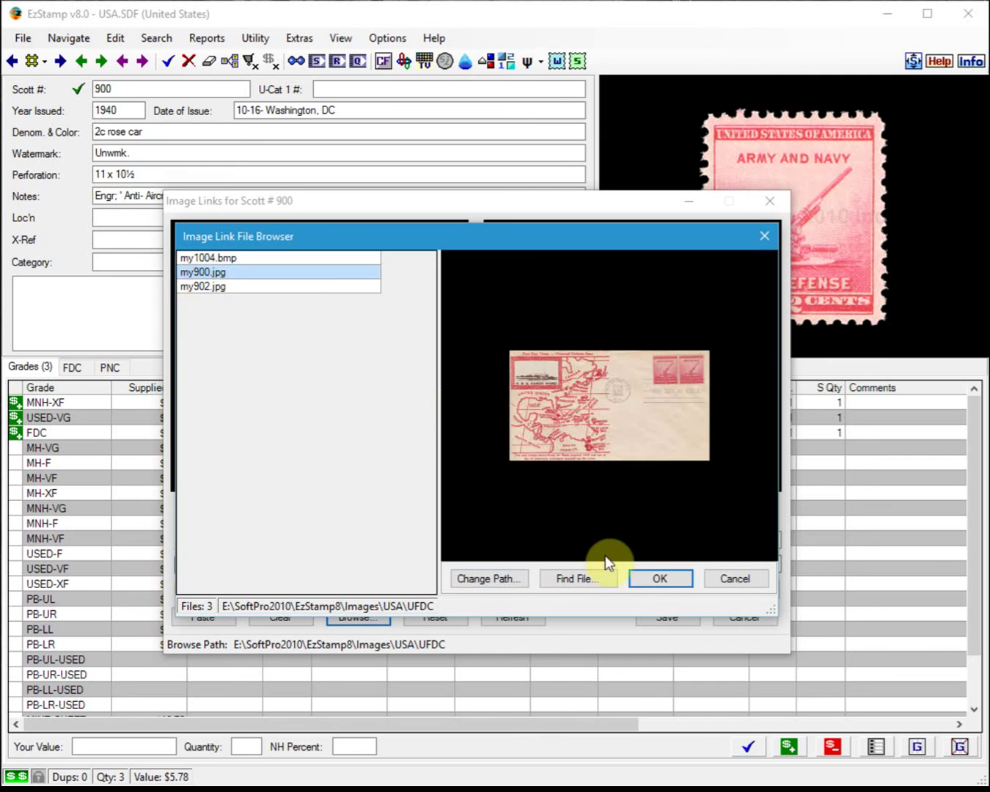
{"action": "left_click", "coordinate": [645, 575]}
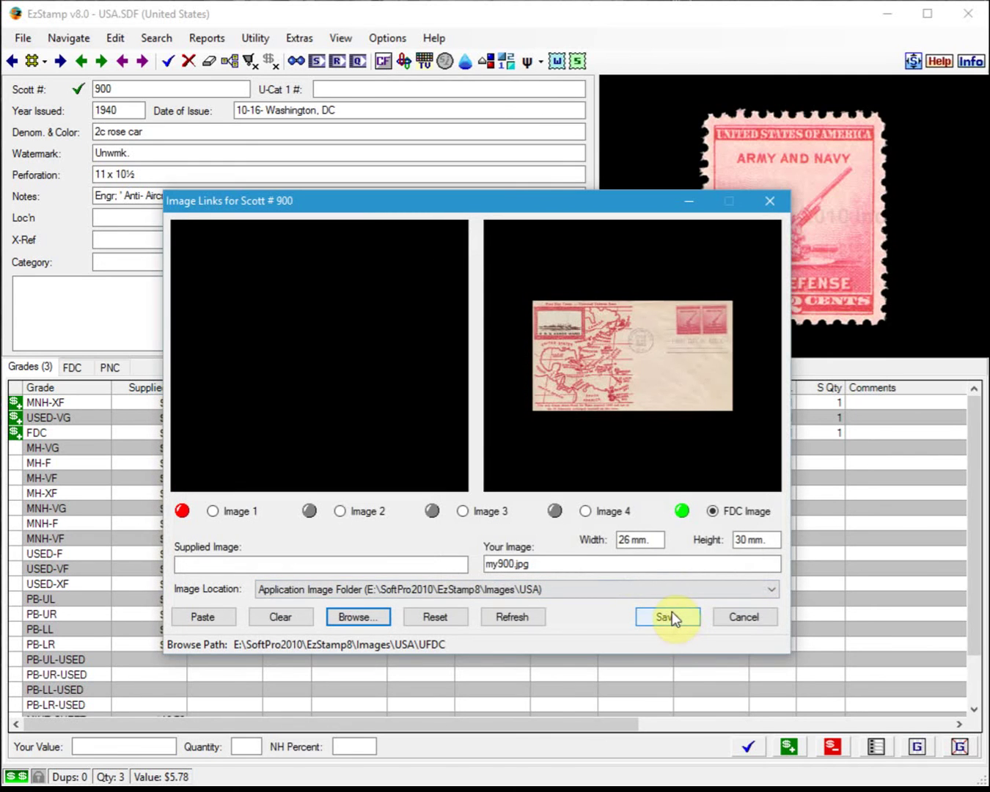
{"action": "left_click", "coordinate": [671, 614]}
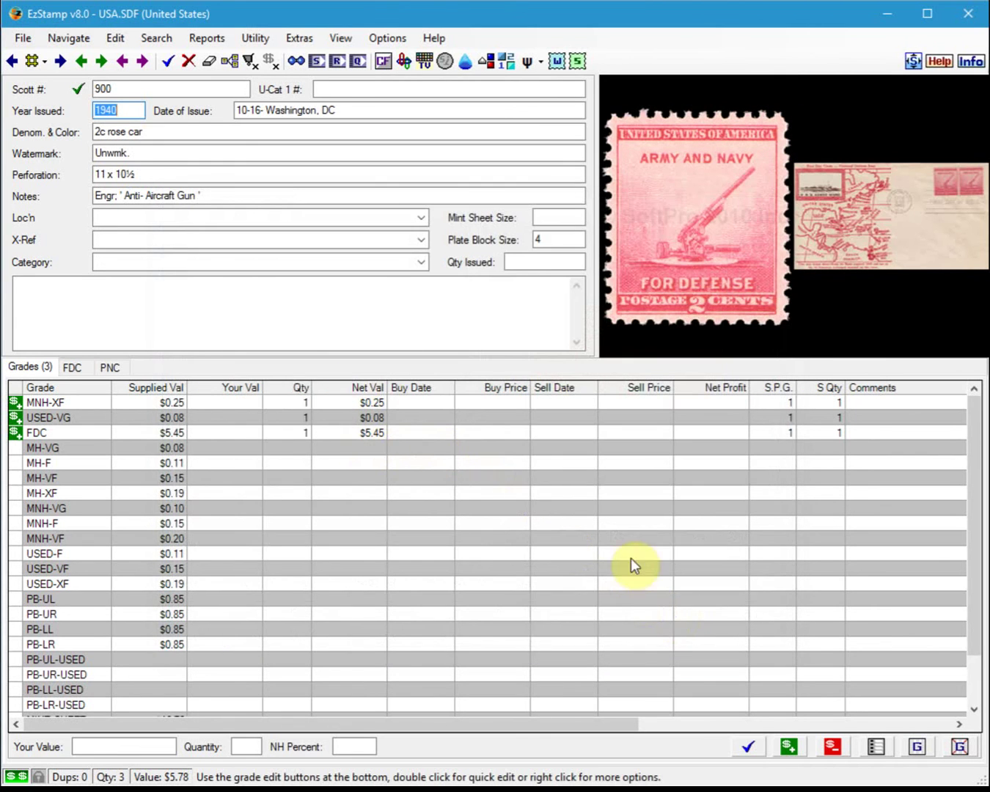
Step: Save the Scott 900 record and bring up Scott 902's image links
{"action": "left_click", "coordinate": [746, 744]}
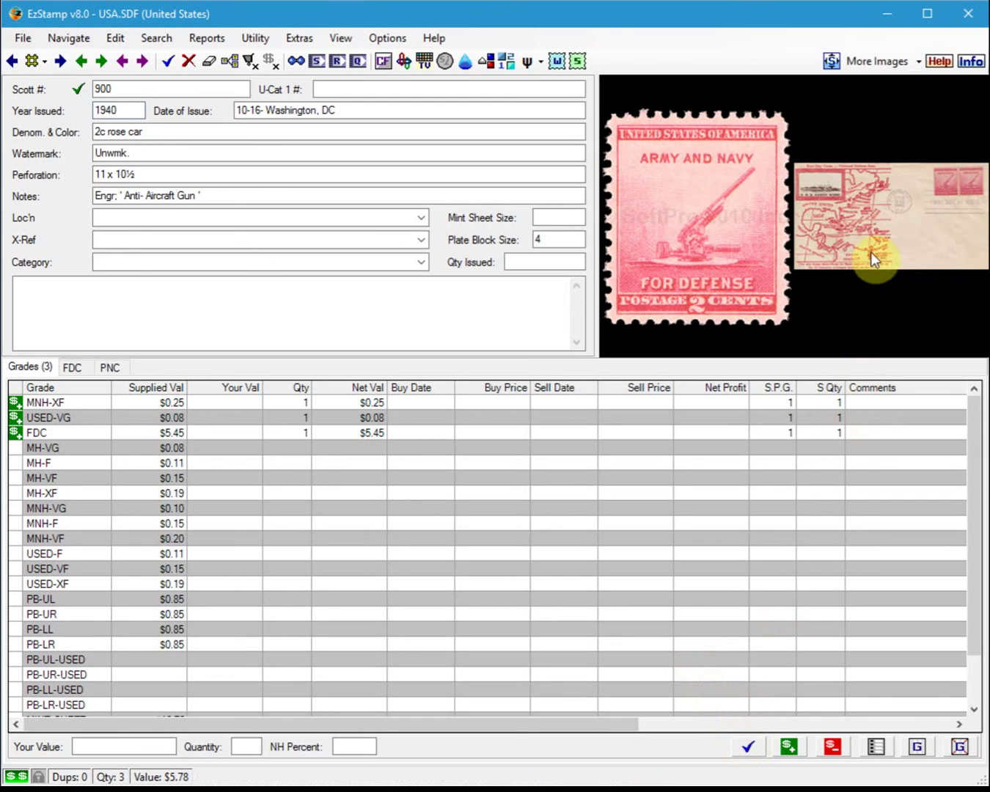
{"action": "left_click", "coordinate": [103, 63]}
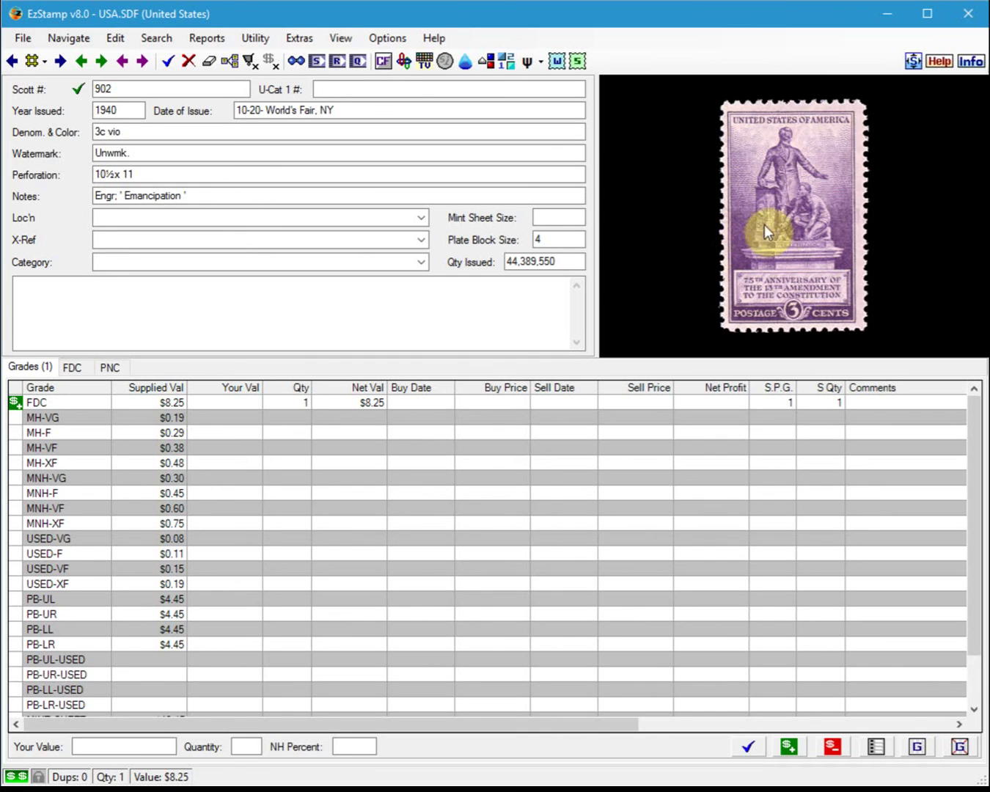
{"action": "double_click", "coordinate": [806, 189]}
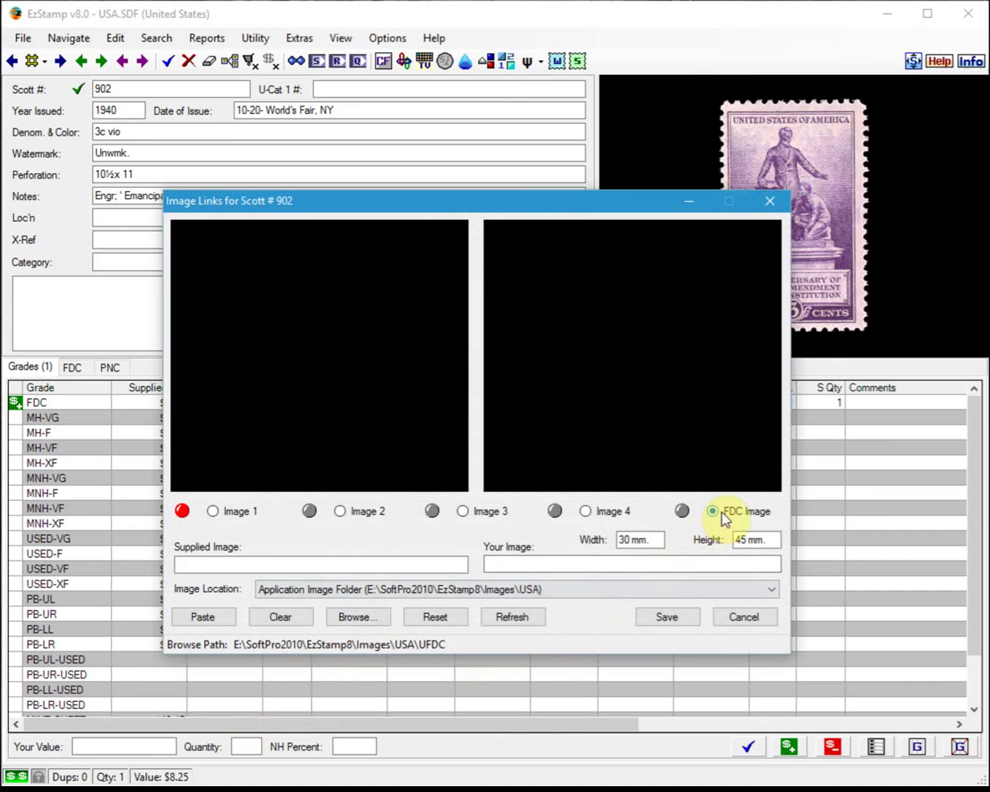
Step: Link my902.jpg from UFDC as Scott 902's FDC image, then advance to Scott 1004
{"action": "left_click", "coordinate": [351, 617]}
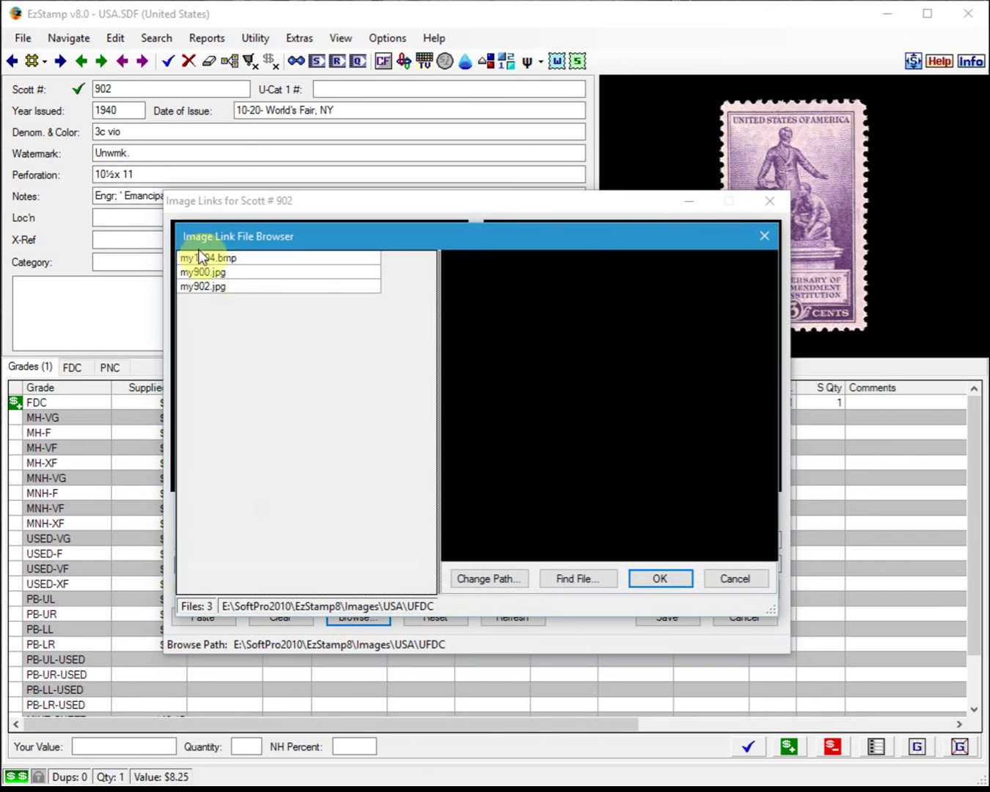
{"action": "left_click", "coordinate": [208, 288]}
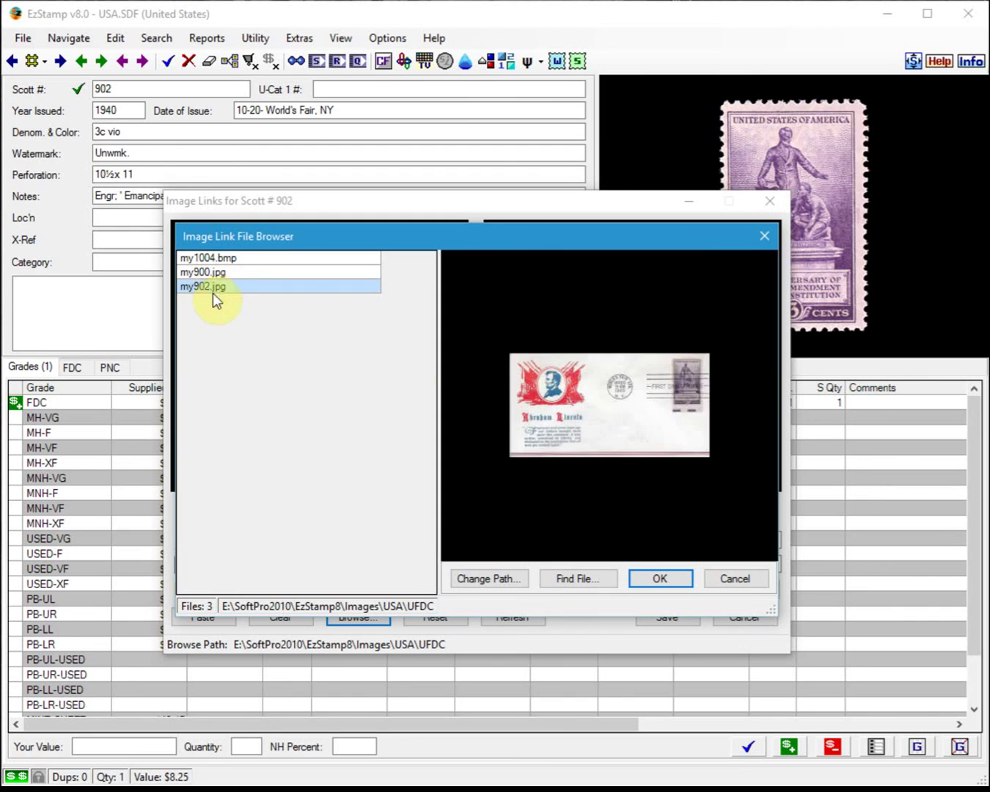
{"action": "left_click", "coordinate": [658, 579]}
{"action": "left_click", "coordinate": [677, 619]}
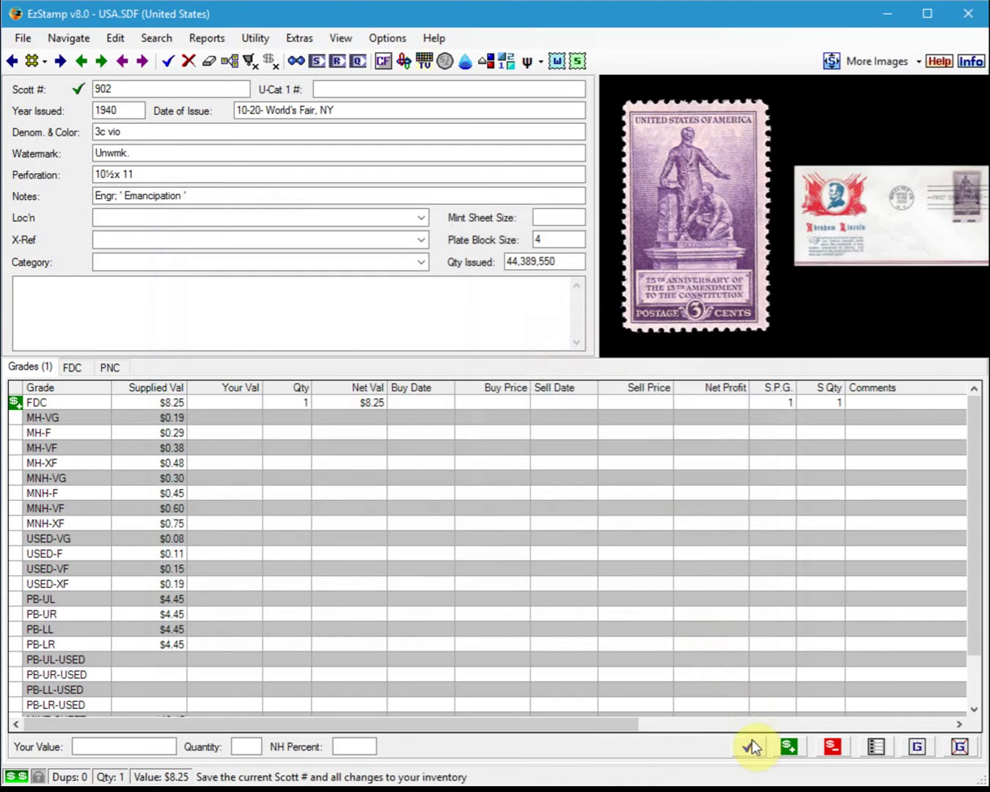
{"action": "left_click", "coordinate": [101, 61]}
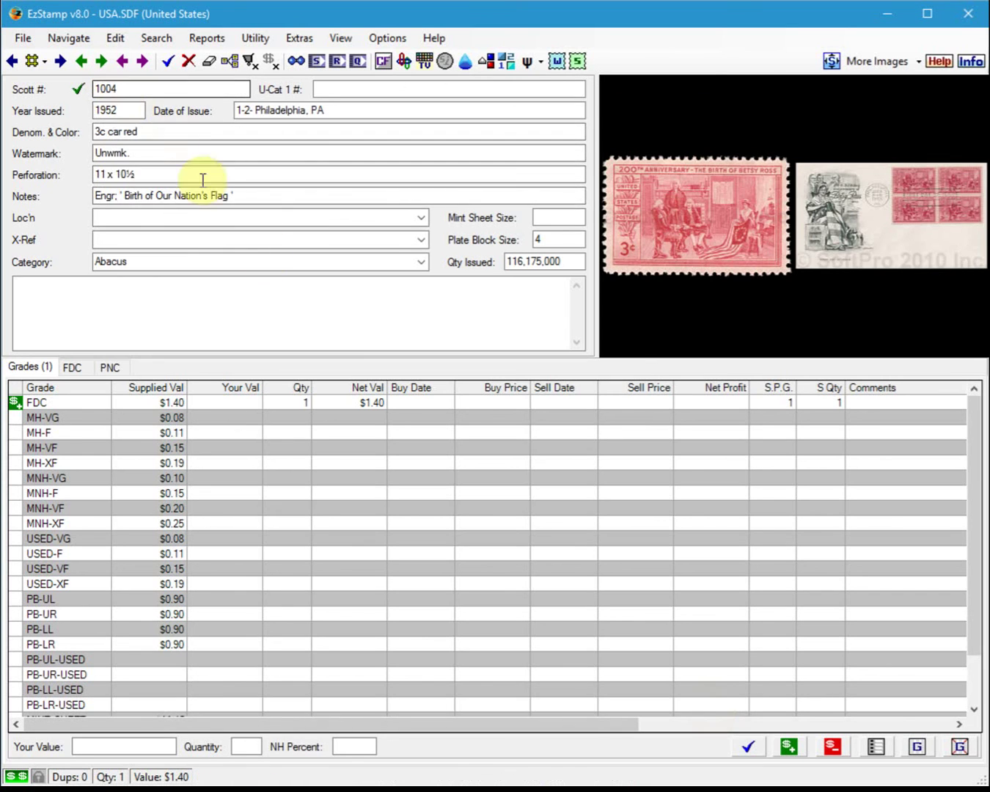
Step: Link my1004.bmp as Scott 1004's FDC image and save the record to inventory
{"action": "double_click", "coordinate": [881, 198]}
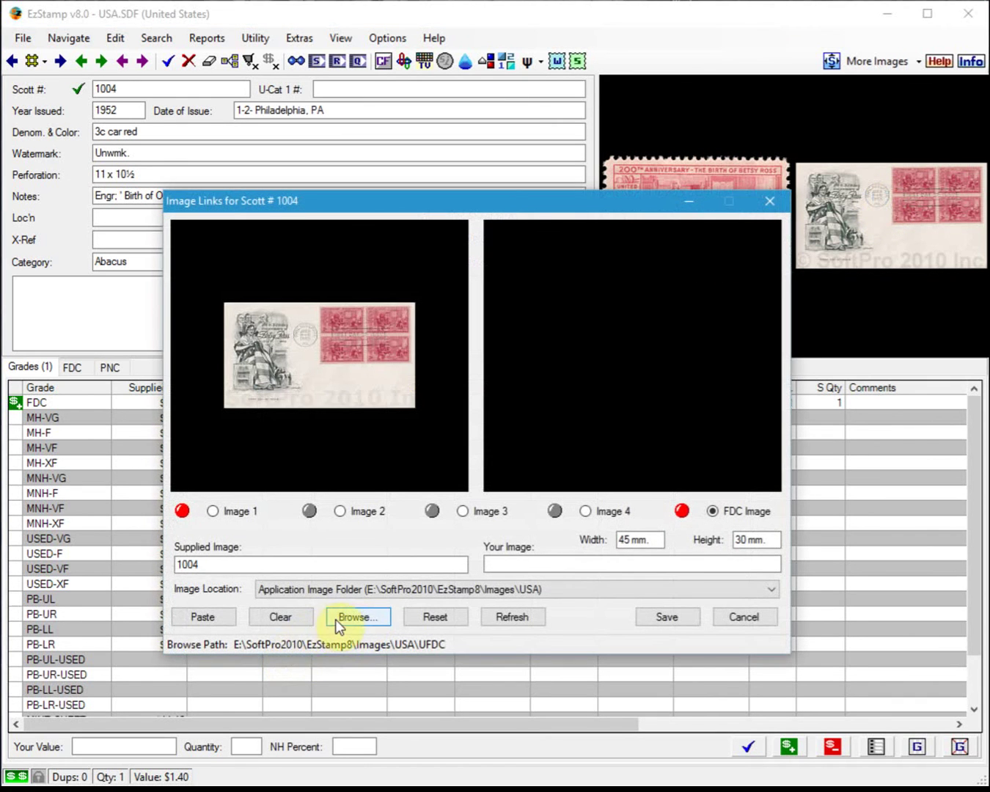
{"action": "left_click", "coordinate": [337, 620]}
{"action": "left_click", "coordinate": [203, 259]}
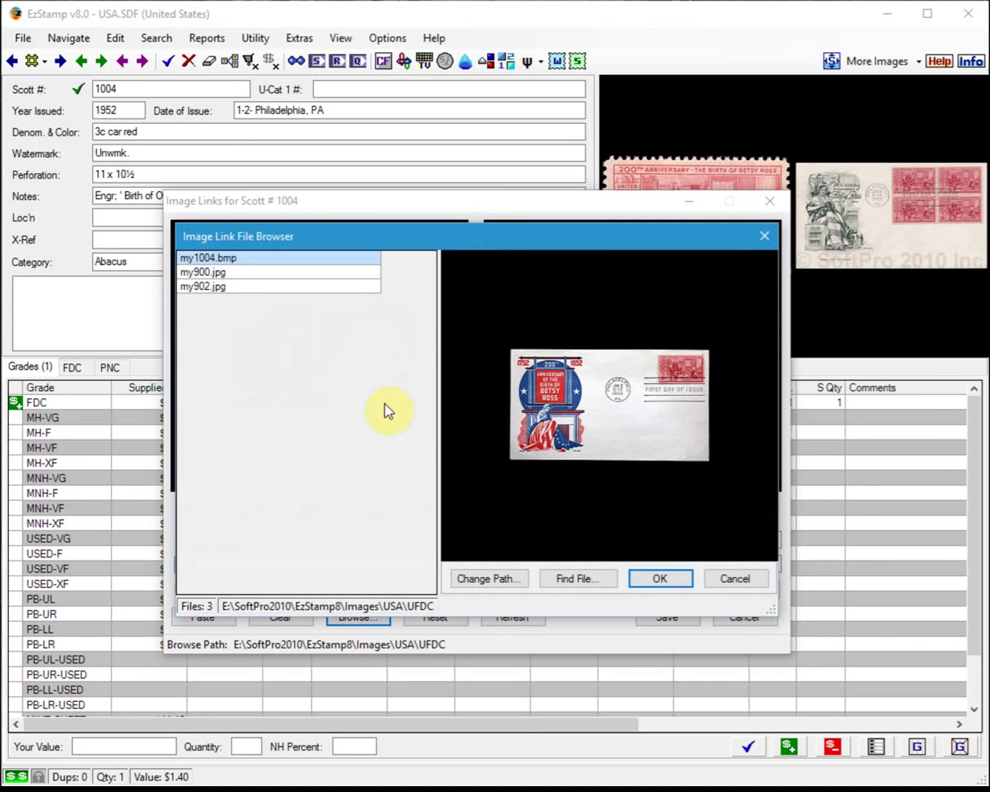
{"action": "left_click", "coordinate": [657, 578]}
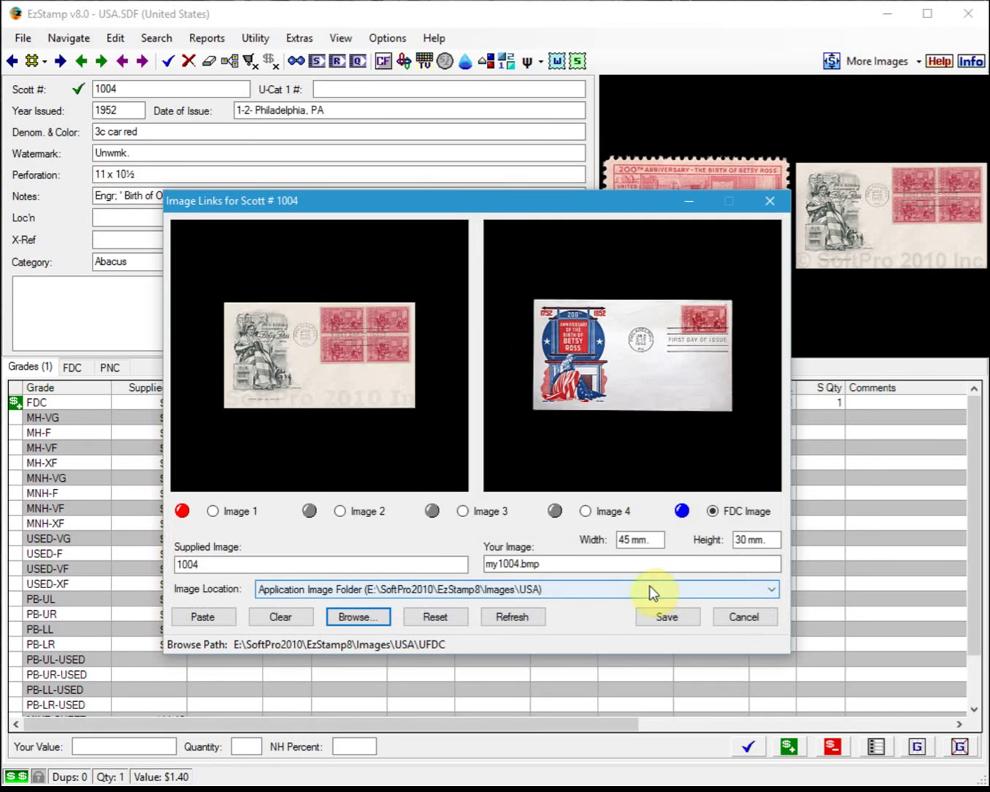
{"action": "left_click", "coordinate": [667, 617]}
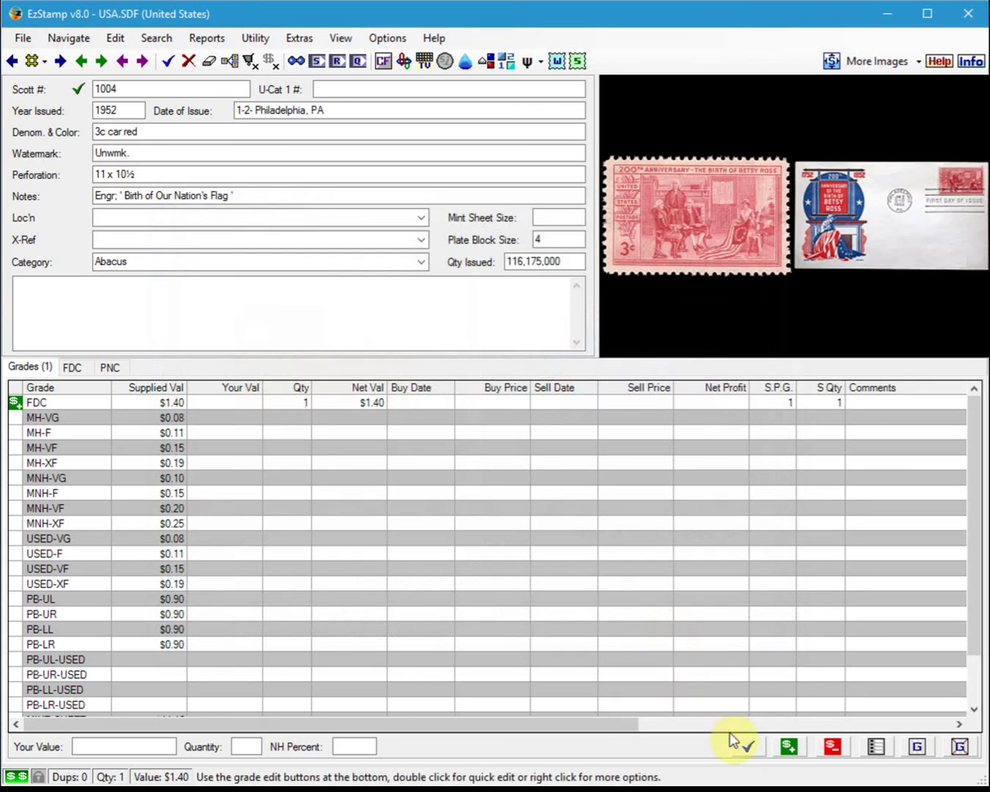
{"action": "left_click", "coordinate": [747, 747]}
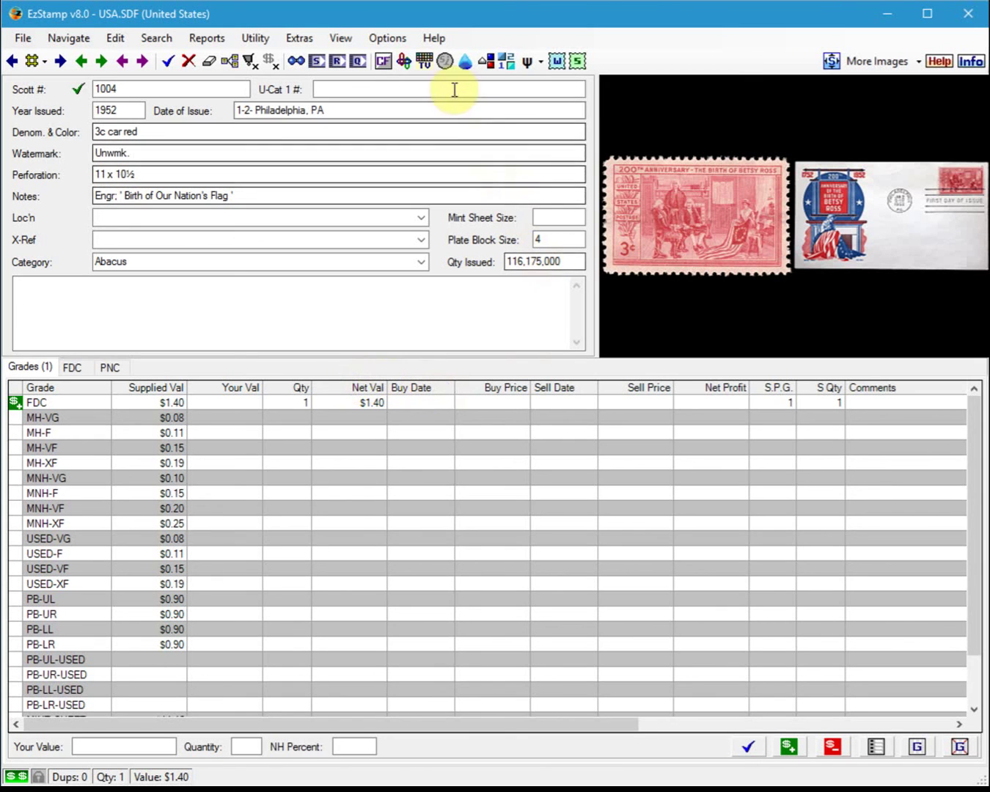
{"action": "left_click", "coordinate": [403, 37]}
{"action": "mouse_move", "coordinate": [428, 40]}
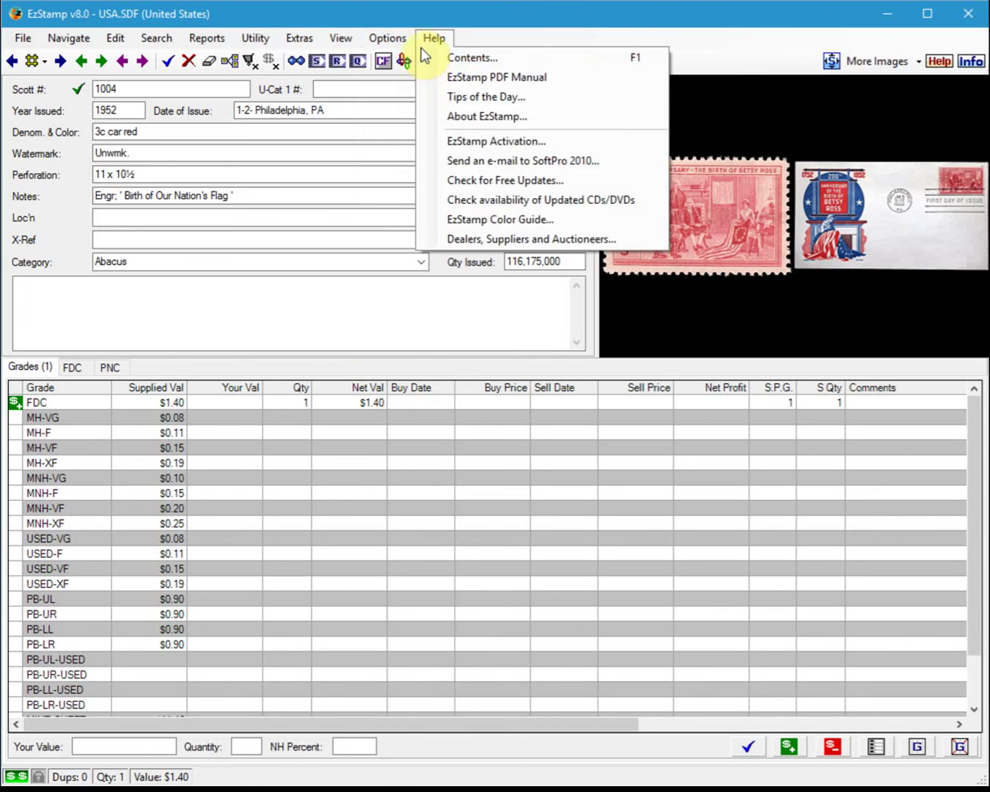
{"action": "left_click", "coordinate": [408, 56]}
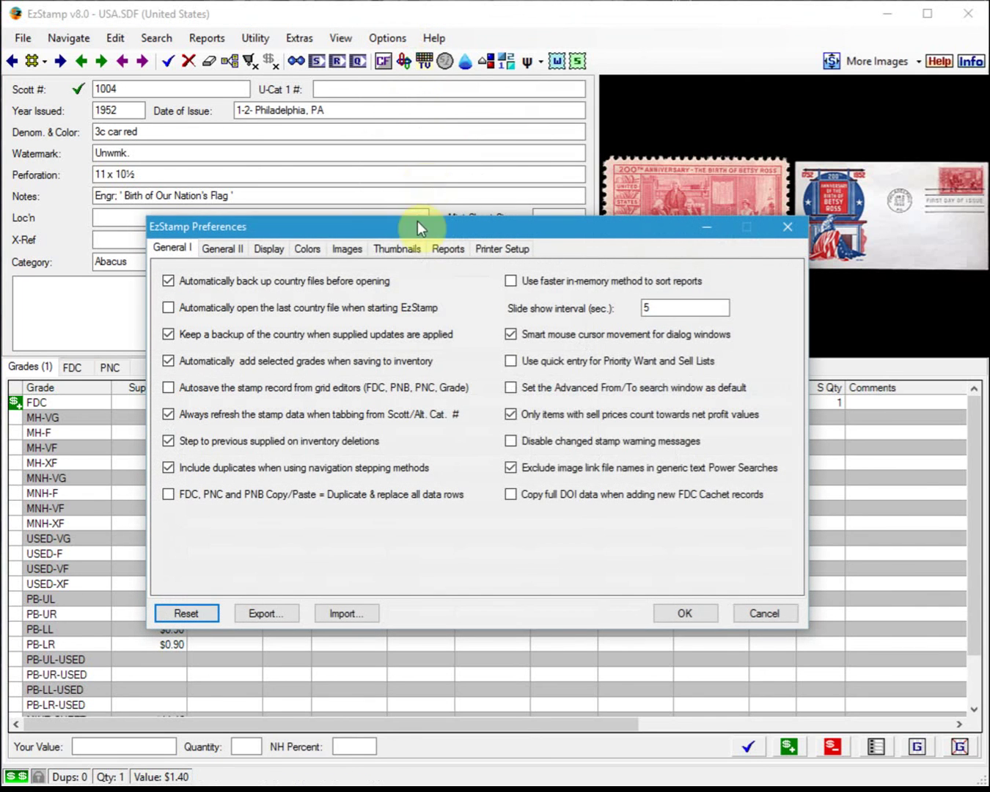
{"action": "left_click", "coordinate": [346, 249]}
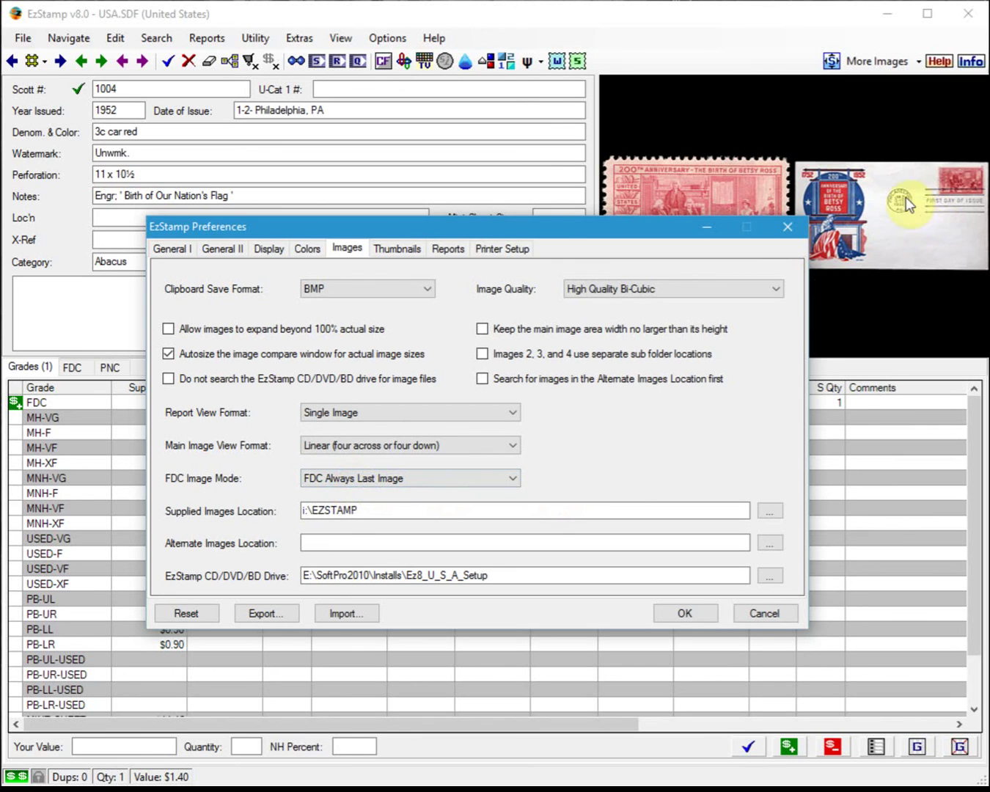
{"action": "left_click", "coordinate": [413, 445]}
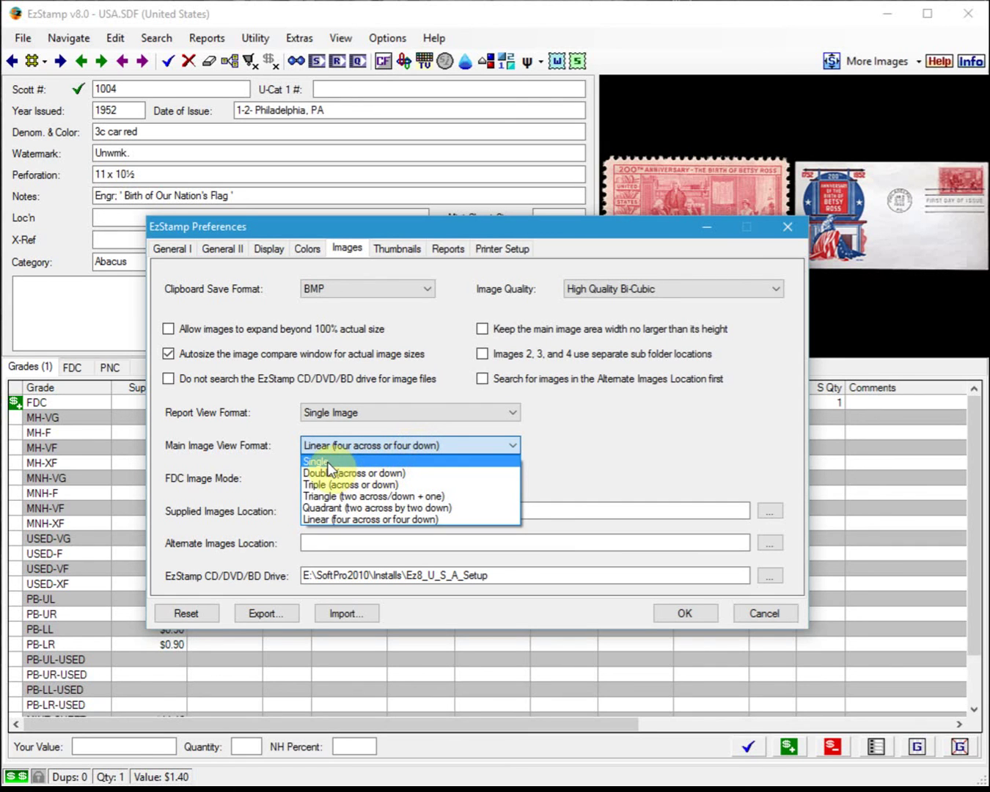
{"action": "left_click", "coordinate": [333, 519]}
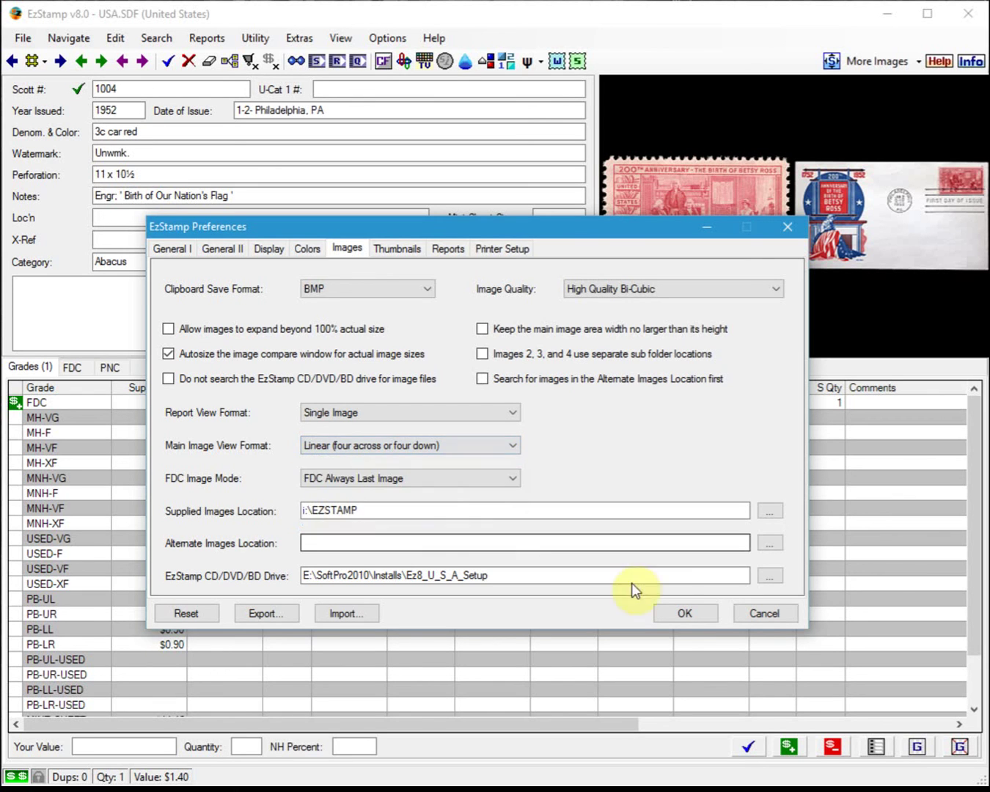
{"action": "left_click", "coordinate": [675, 613]}
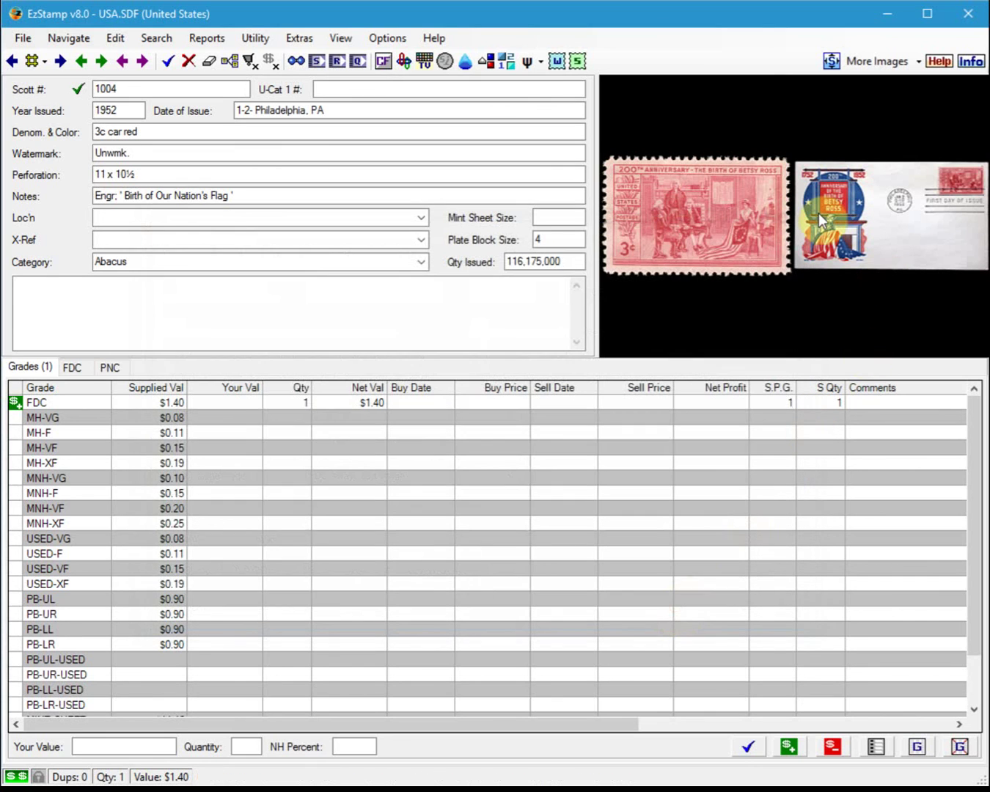